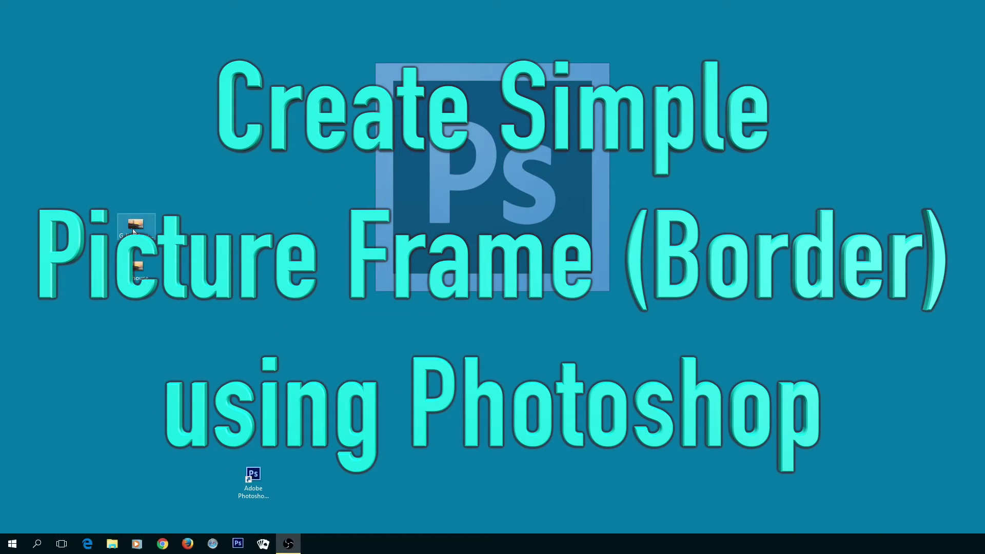
Step: Open G_lighthouse2.tif in Photoshop by dropping it onto the Photoshop desktop shortcut
{"action": "mouse_move", "coordinate": [133, 231]}
{"action": "left_mouse_down"}
{"action": "mouse_move", "coordinate": [248, 385]}
{"action": "mouse_move", "coordinate": [251, 407]}
{"action": "mouse_move", "coordinate": [181, 257]}
{"action": "mouse_move", "coordinate": [131, 232]}
{"action": "left_mouse_up"}
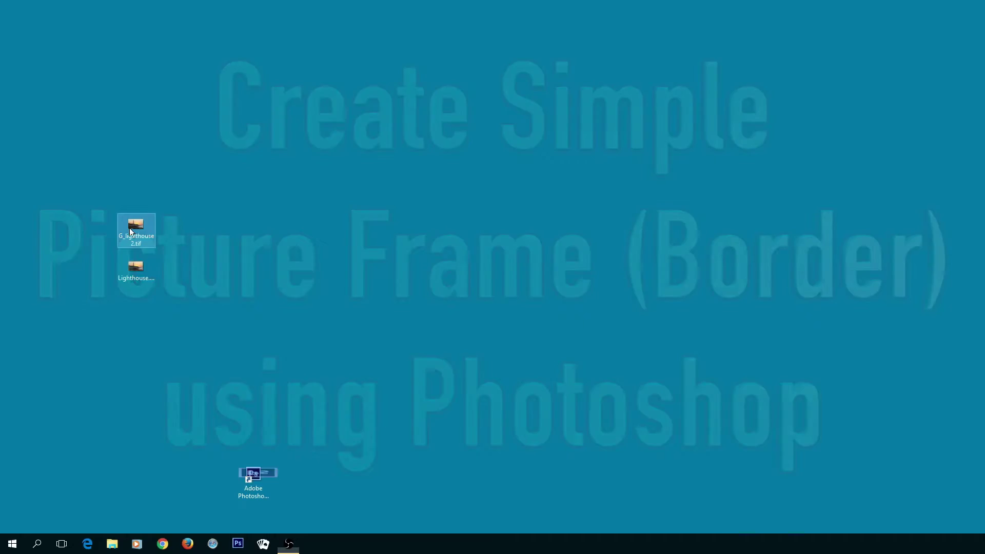
{"action": "left_click_drag", "start_coordinate": [130, 234], "coordinate": [252, 481]}
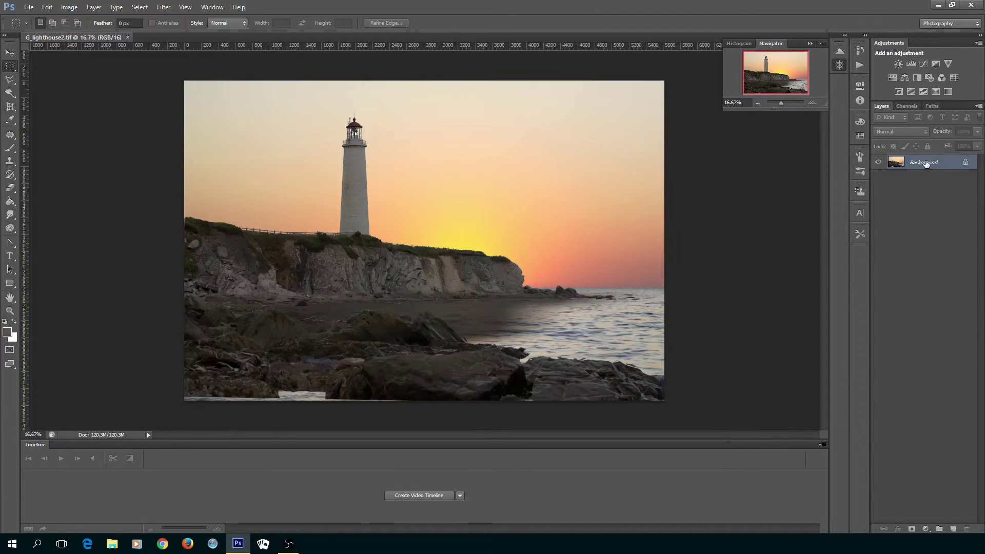
Step: Duplicate the Background layer and hide the original Background layer
{"action": "left_click_drag", "start_coordinate": [925, 163], "coordinate": [954, 529]}
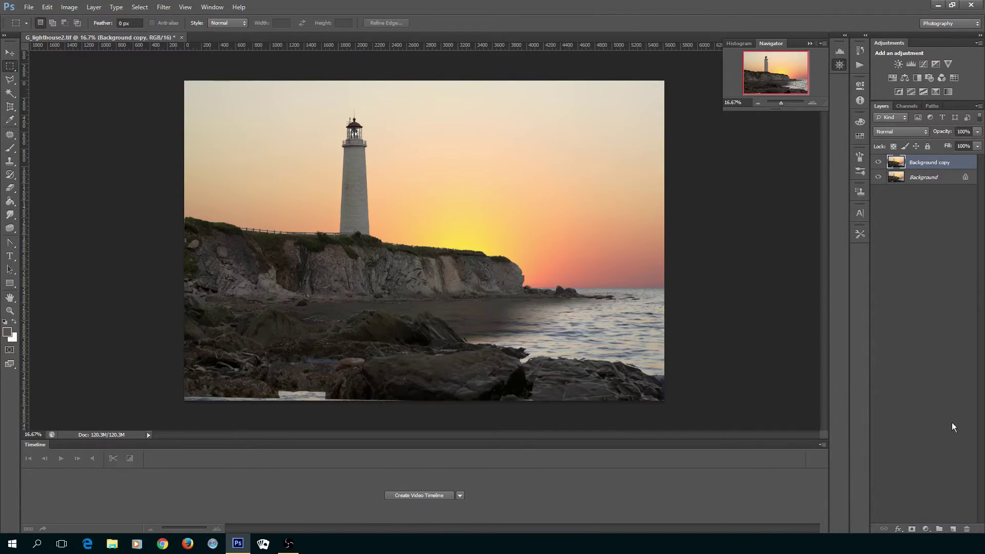
{"action": "left_click", "coordinate": [878, 177]}
Step: Add a new Layer 1 and set the foreground colour to dark grey #5a5654 from the rocks
{"action": "left_click", "coordinate": [953, 529]}
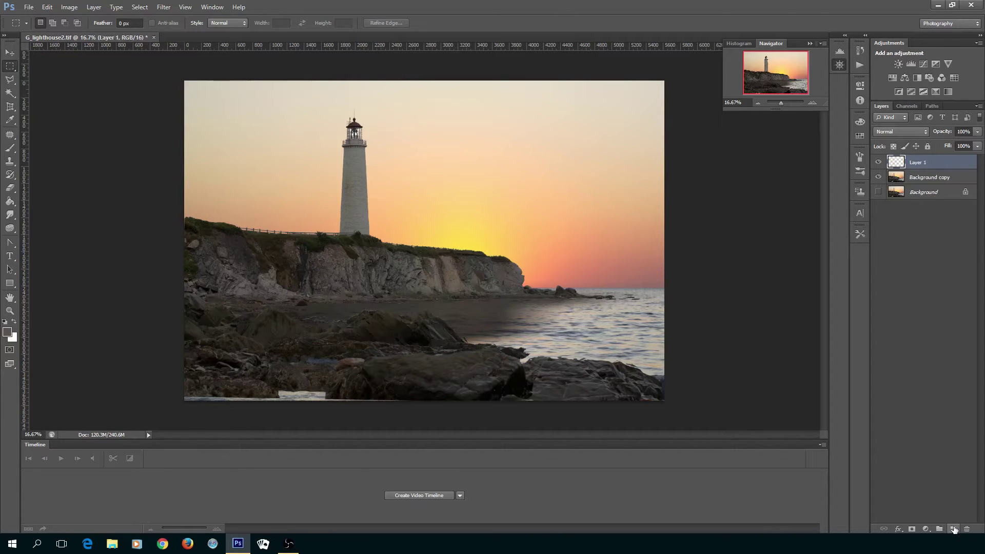
{"action": "left_click", "coordinate": [8, 333]}
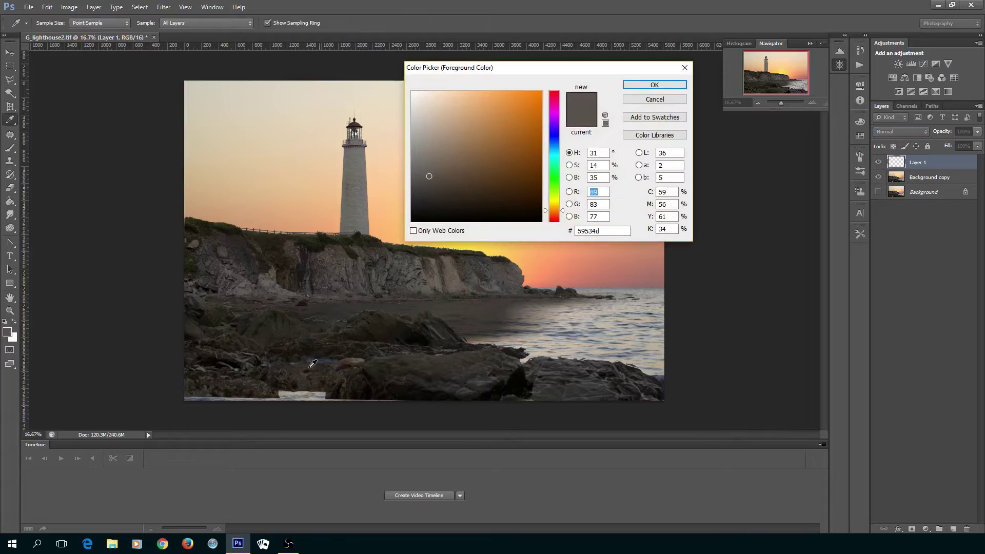
{"action": "left_click", "coordinate": [340, 268]}
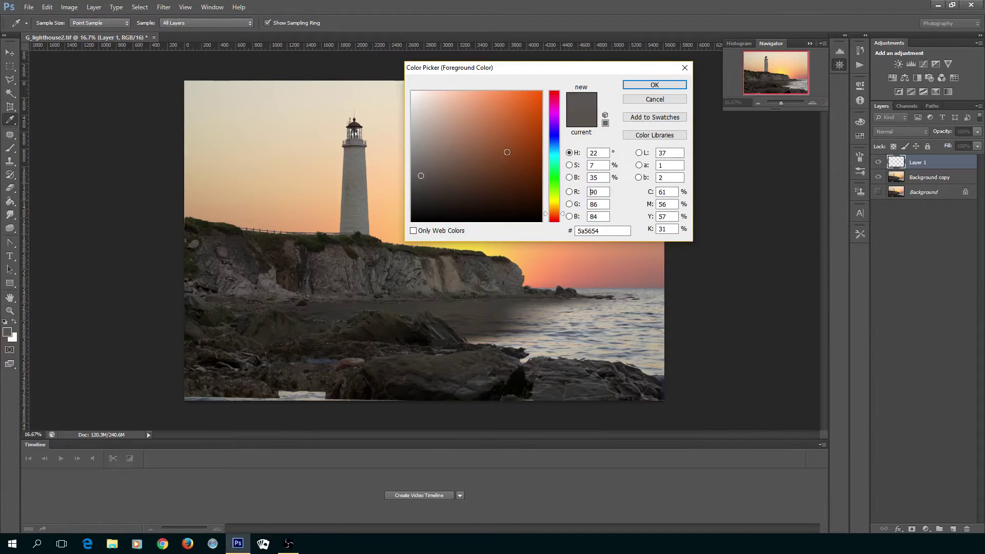
{"action": "left_click", "coordinate": [645, 87]}
{"action": "key", "text": "m"}
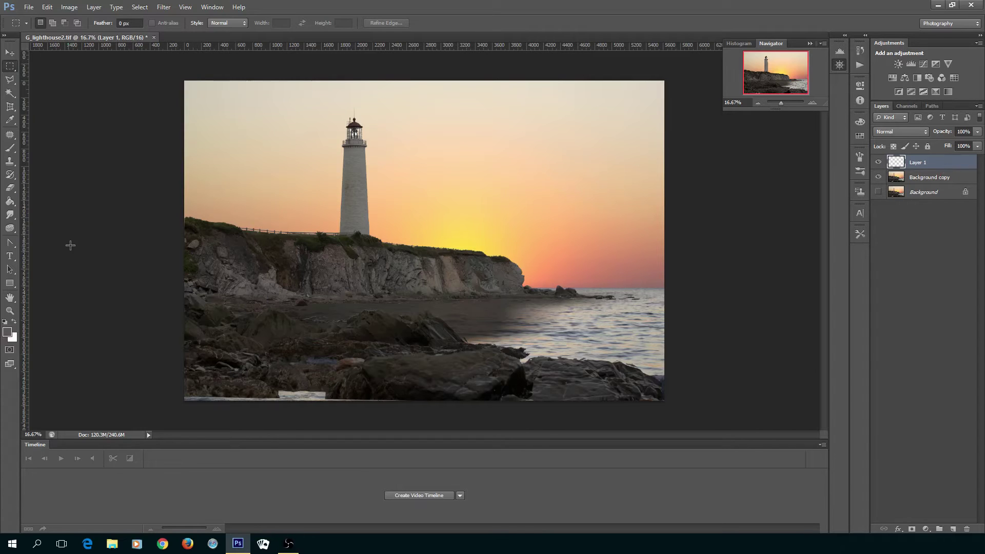
Step: Fill Layer 1 solid with the dark grey using the Paint Bucket Tool
{"action": "left_click", "coordinate": [14, 206]}
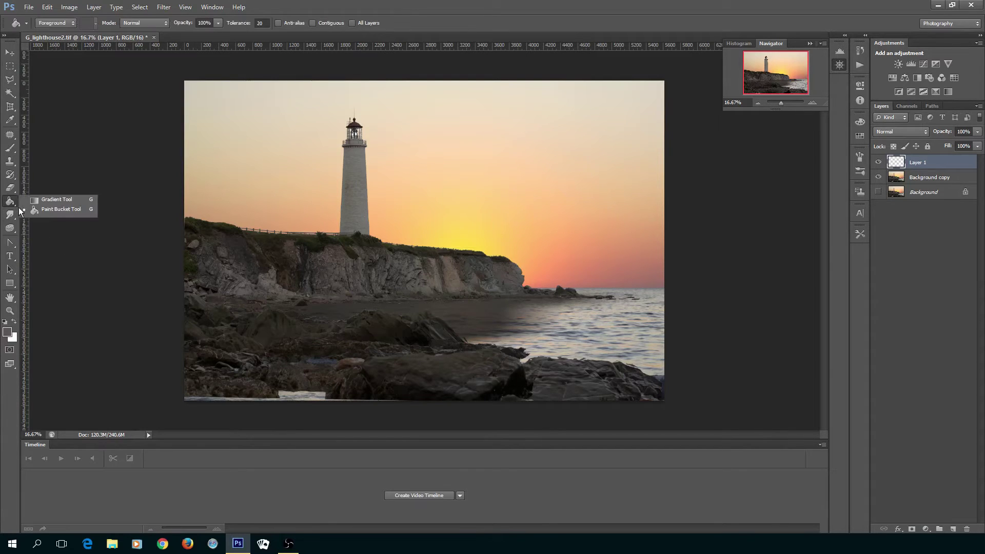
{"action": "left_click", "coordinate": [56, 208]}
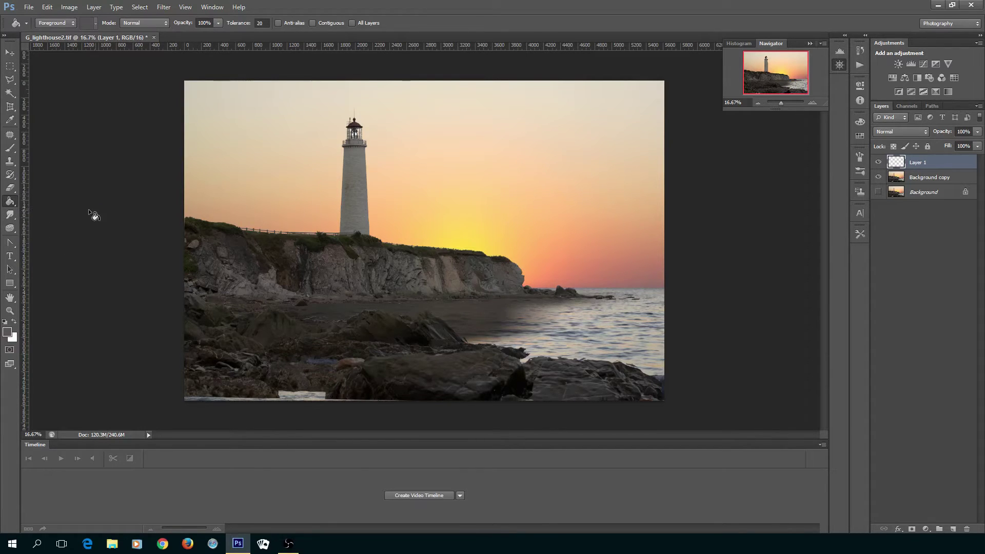
{"action": "left_click", "coordinate": [282, 170]}
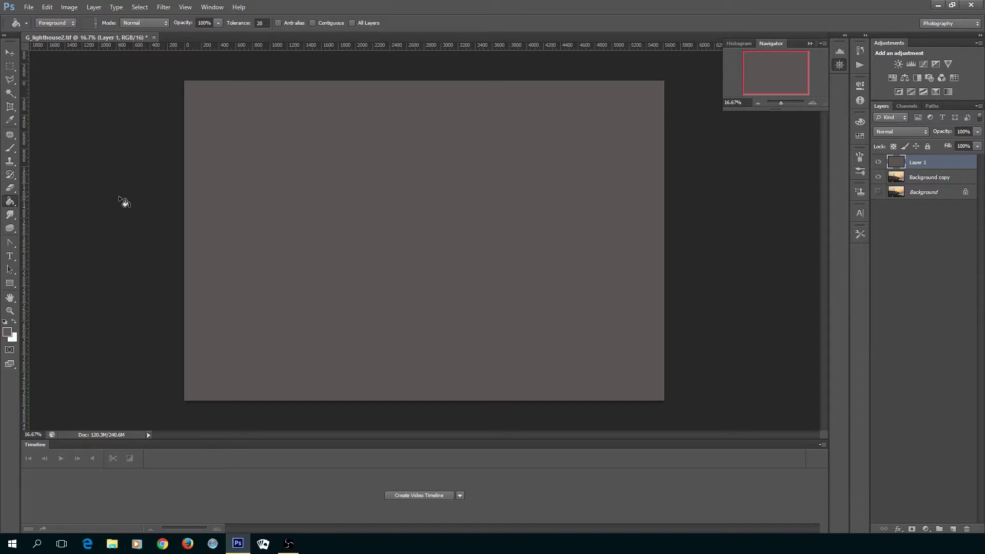
{"action": "left_click", "coordinate": [10, 66]}
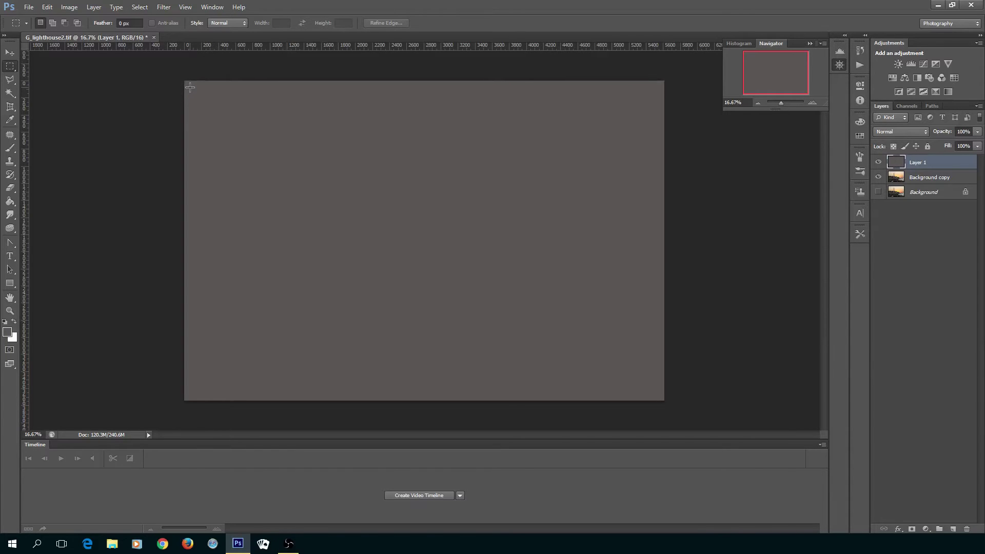
Step: Delete an inset rectangle from the grey layer, leaving a thin border, then deselect
{"action": "left_click_drag", "start_coordinate": [189, 85], "coordinate": [659, 395]}
{"action": "key", "text": "Delete"}
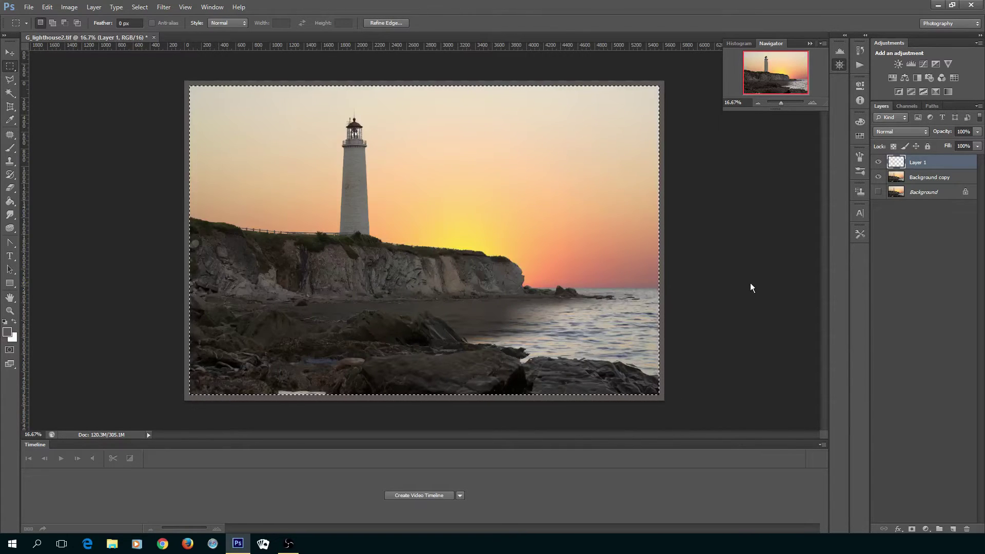
{"action": "left_click", "coordinate": [139, 7]}
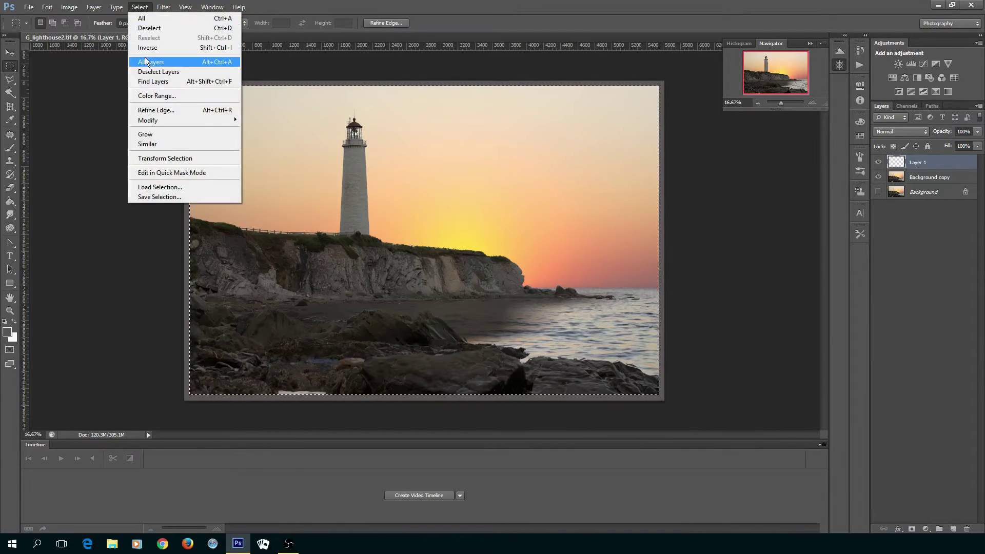
{"action": "left_click", "coordinate": [154, 28]}
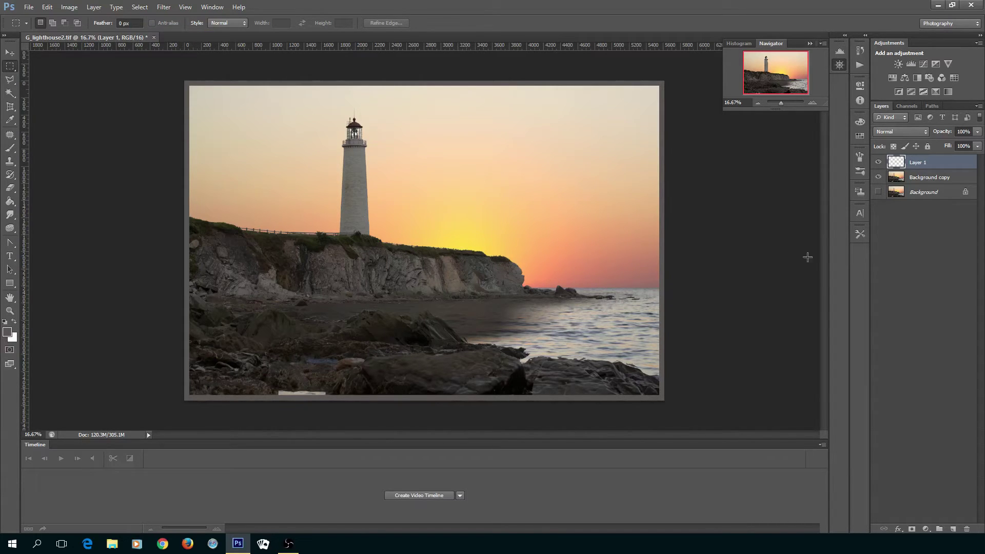
Step: Apply an Inner Bevel & Emboss with increased Depth to Layer 1's grey border
{"action": "double_click", "coordinate": [938, 168]}
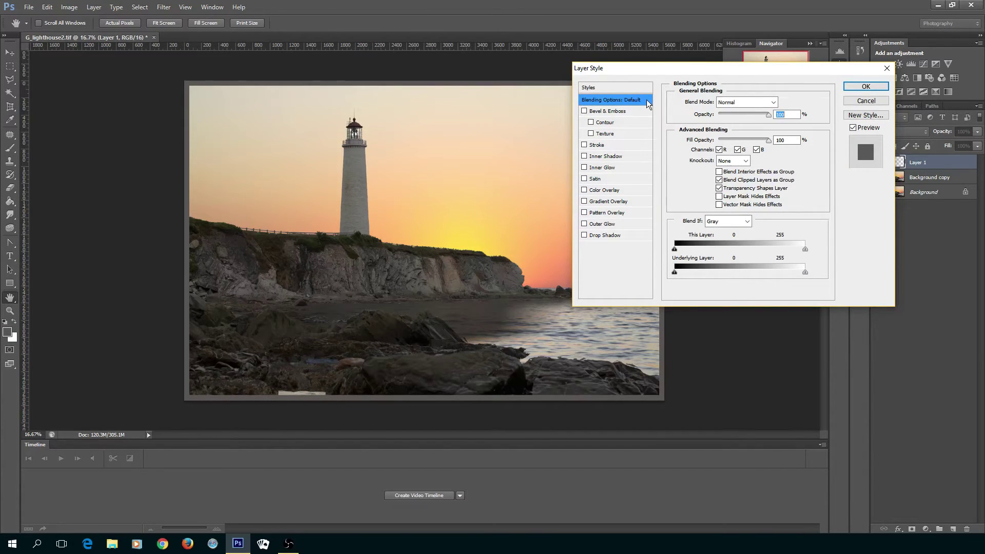
{"action": "left_click", "coordinate": [611, 114]}
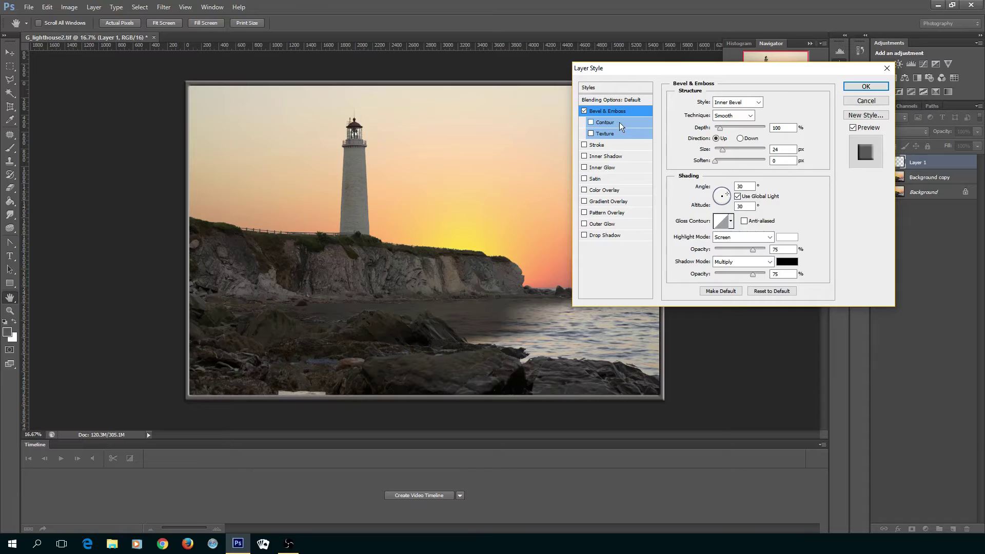
{"action": "left_click_drag", "start_coordinate": [719, 131], "coordinate": [719, 152]}
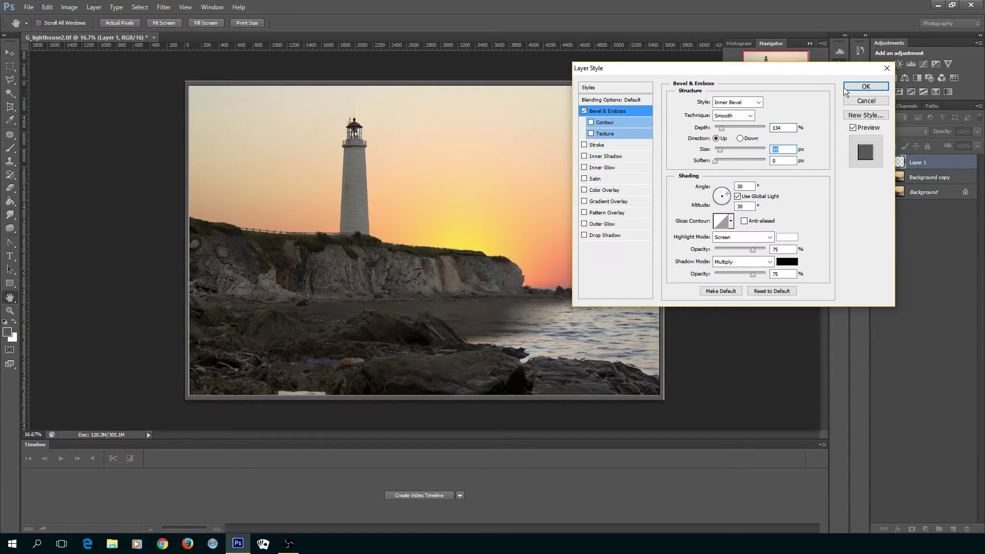
{"action": "left_click", "coordinate": [860, 87]}
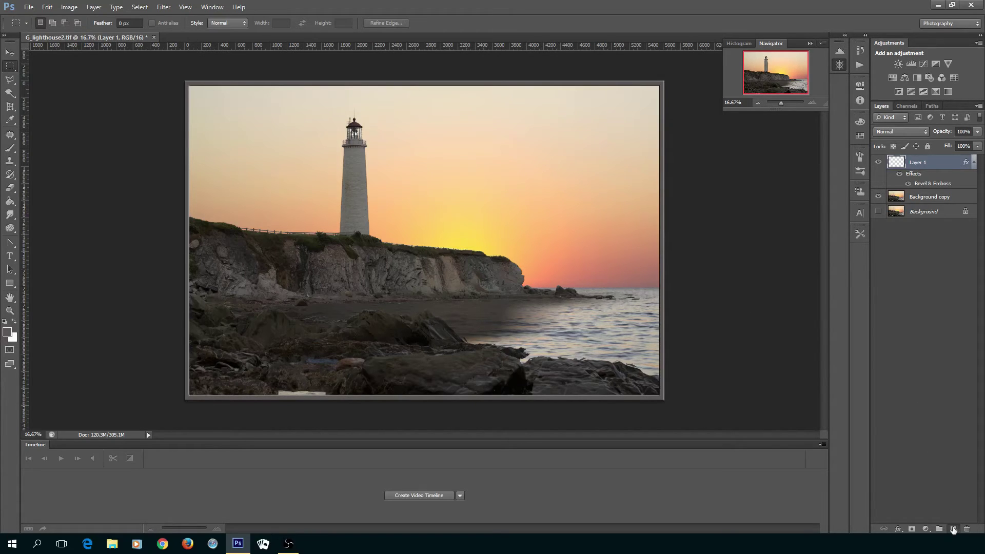
Step: Add a new empty Layer 2 and move it below Layer 1
{"action": "left_click", "coordinate": [953, 529]}
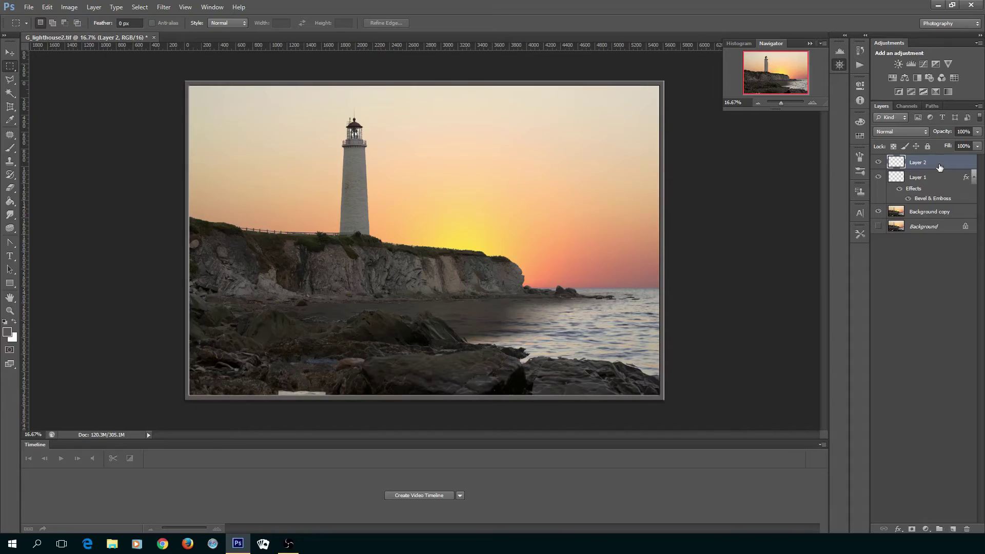
{"action": "left_click_drag", "start_coordinate": [940, 165], "coordinate": [933, 208]}
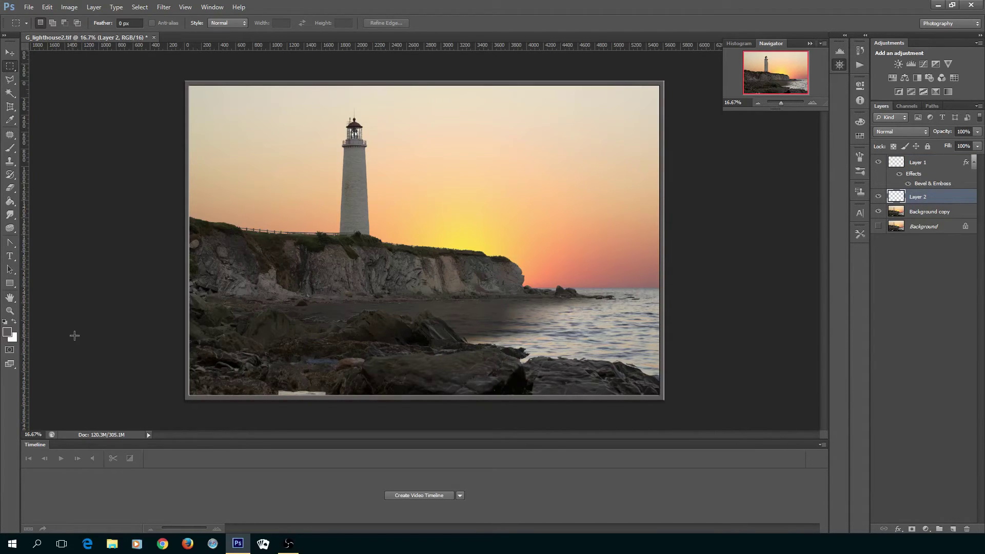
Step: Set the foreground colour to peach #efaf78 (R239 G175 B120) sampled from the sunset sky
{"action": "left_click", "coordinate": [7, 332]}
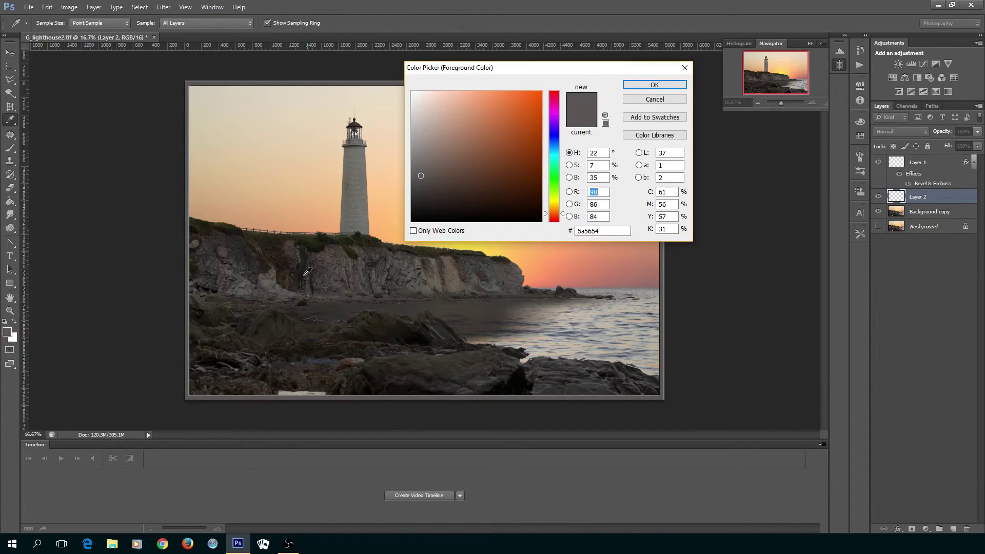
{"action": "left_click", "coordinate": [359, 194]}
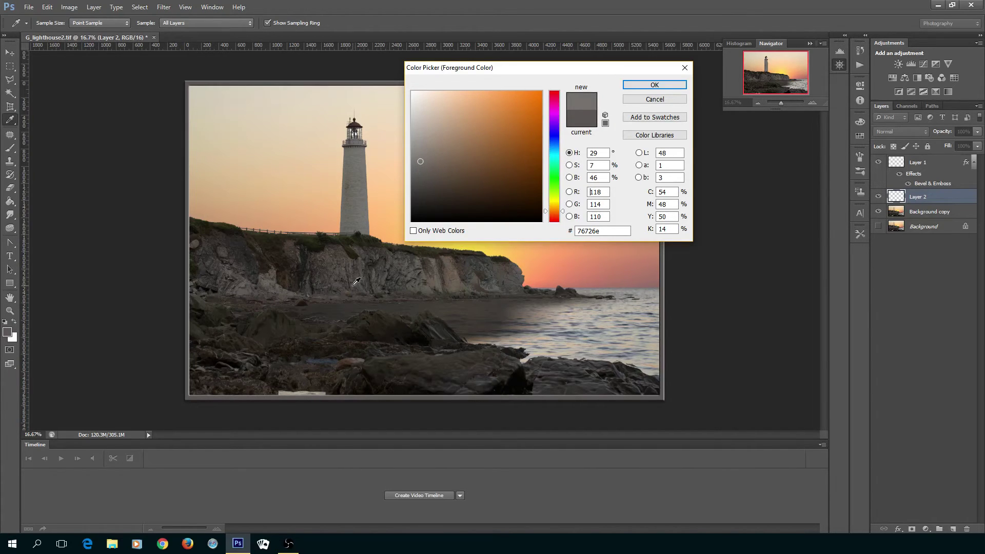
{"action": "left_click", "coordinate": [391, 320]}
{"action": "left_click", "coordinate": [390, 314]}
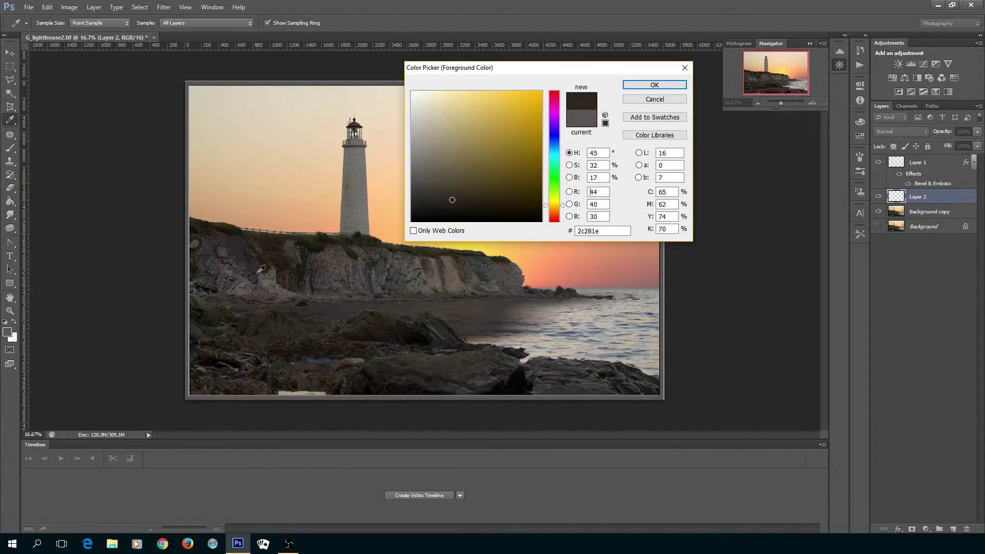
{"action": "left_click", "coordinate": [245, 250]}
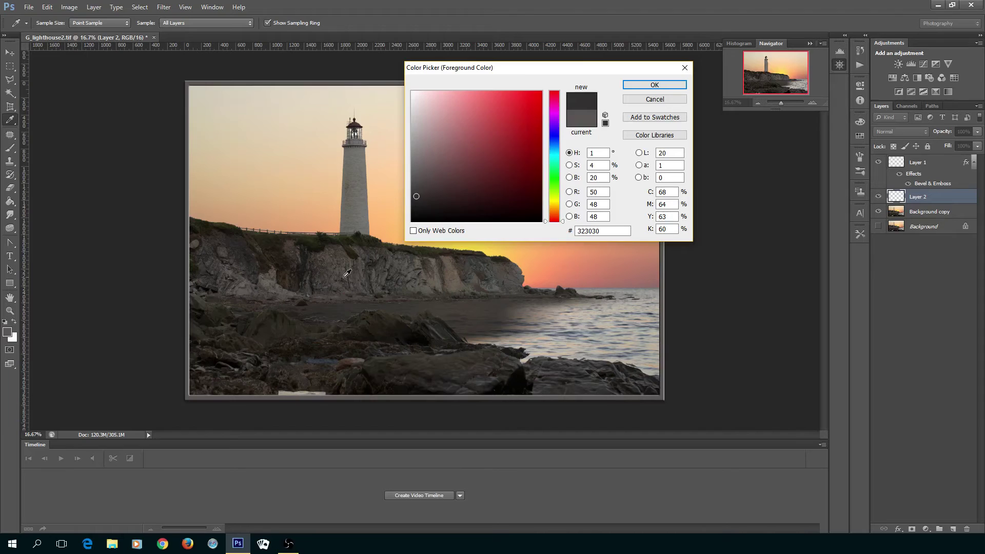
{"action": "left_click", "coordinate": [283, 177]}
{"action": "left_click", "coordinate": [323, 212]}
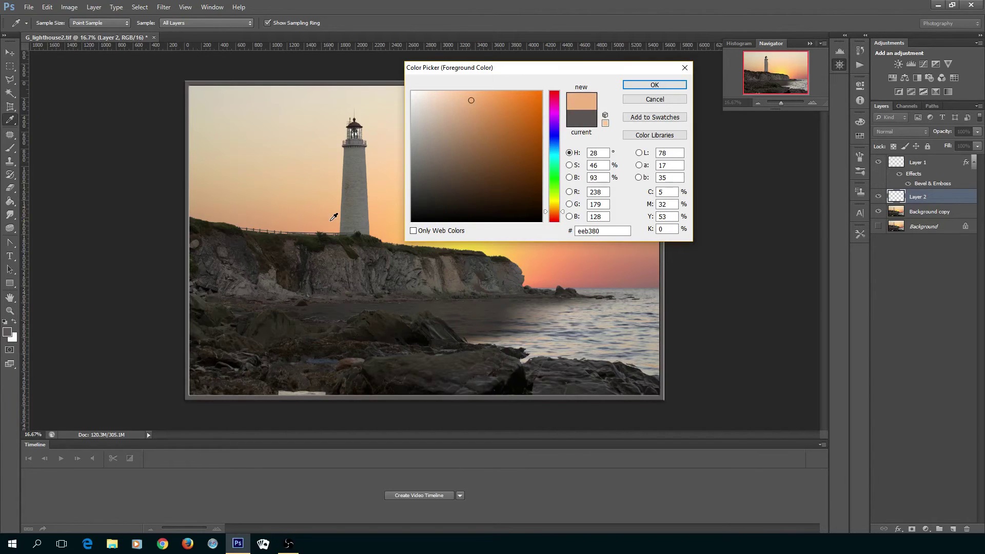
{"action": "left_click", "coordinate": [332, 220]}
{"action": "left_click", "coordinate": [648, 86]}
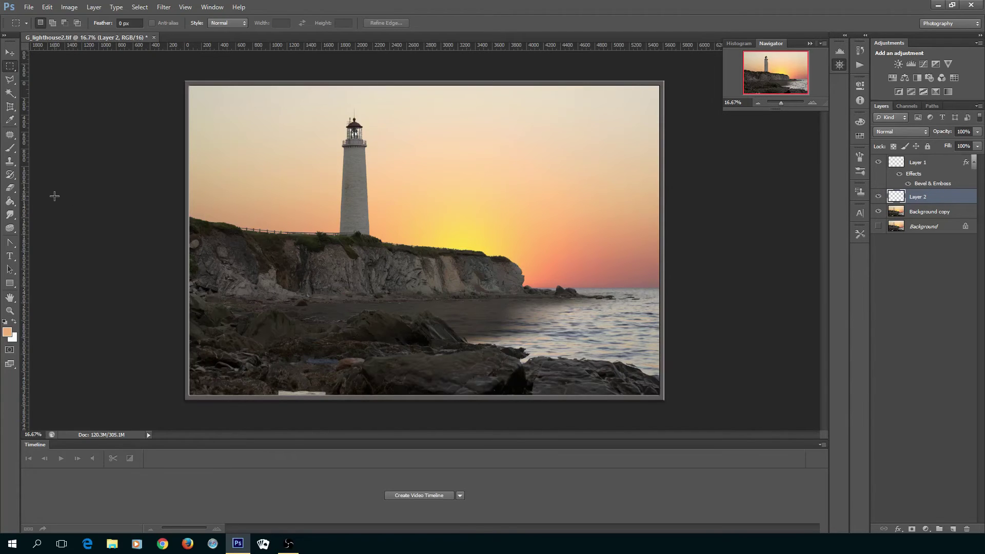
Step: Fill Layer 2 solid with the peach colour using the Paint Bucket Tool
{"action": "left_click", "coordinate": [14, 201]}
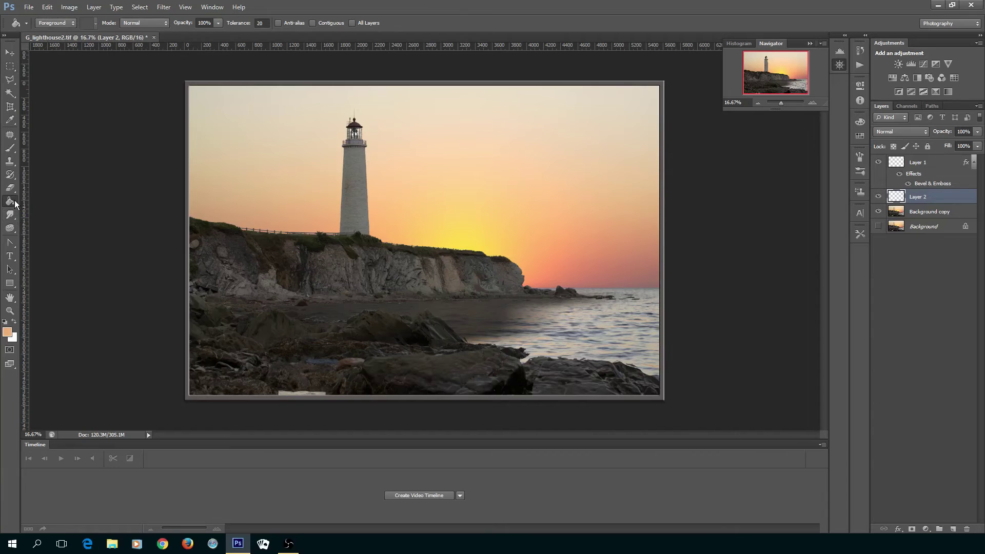
{"action": "right_click", "coordinate": [14, 200]}
{"action": "left_click", "coordinate": [55, 211]}
{"action": "left_click", "coordinate": [391, 177]}
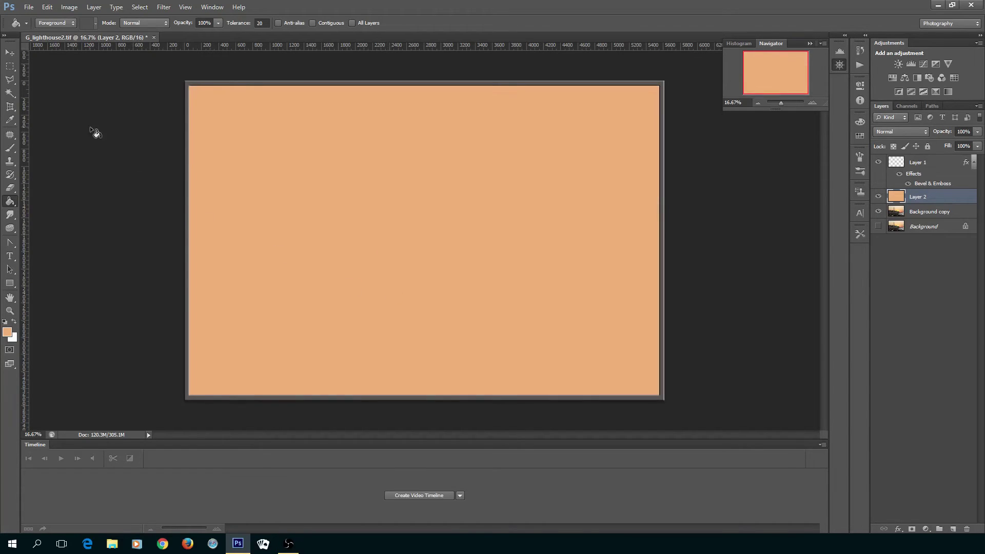
{"action": "left_click", "coordinate": [10, 66]}
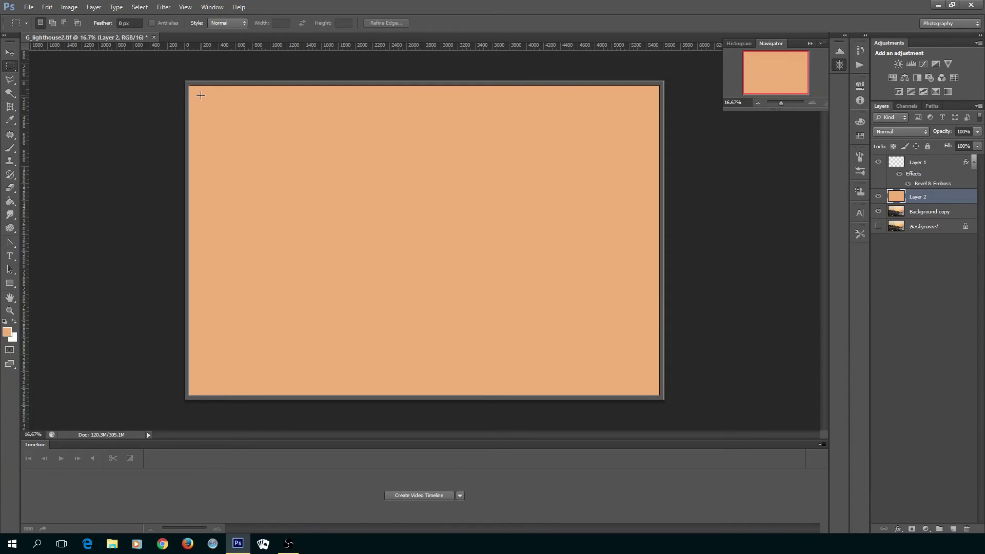
Step: Delete an inset rectangle from the peach layer, leaving a thin mat, then deselect
{"action": "left_click_drag", "start_coordinate": [201, 97], "coordinate": [647, 387]}
{"action": "key", "text": "Delete"}
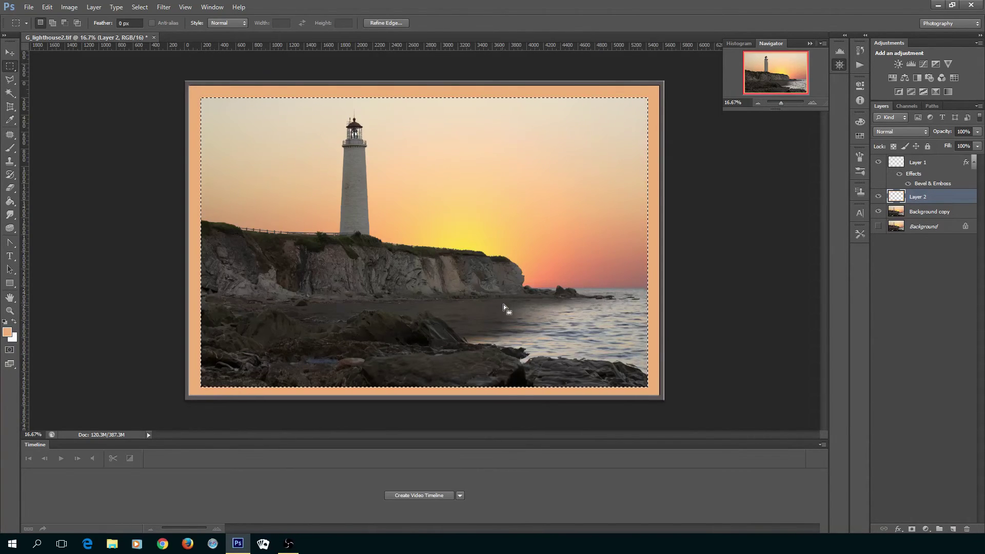
{"action": "left_click", "coordinate": [142, 8]}
{"action": "left_click", "coordinate": [174, 28]}
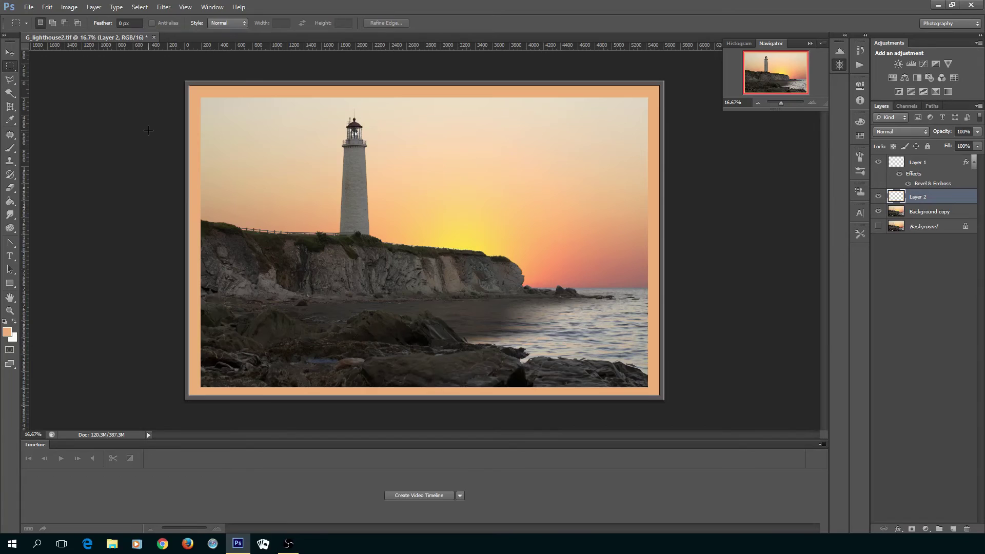
Step: Apply a Bevel & Emboss layer style to the peach Layer 2 mat with a reduced bevel size
{"action": "double_click", "coordinate": [957, 200]}
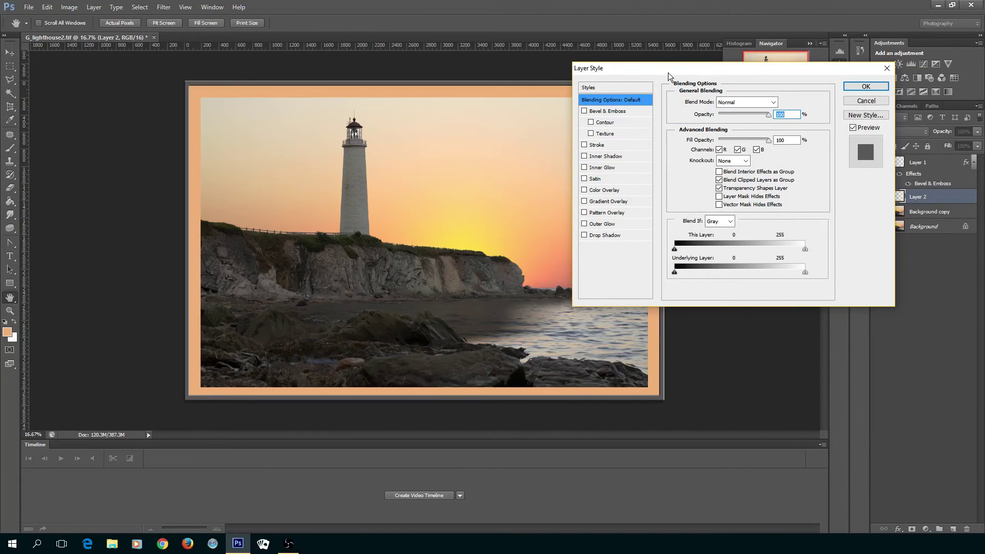
{"action": "left_click_drag", "start_coordinate": [674, 71], "coordinate": [780, 110]}
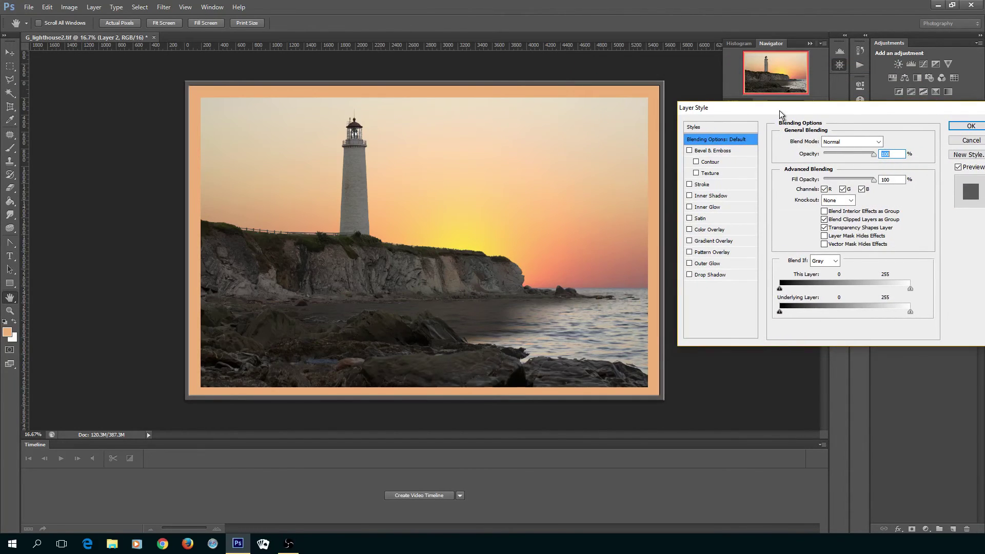
{"action": "left_click", "coordinate": [702, 151]}
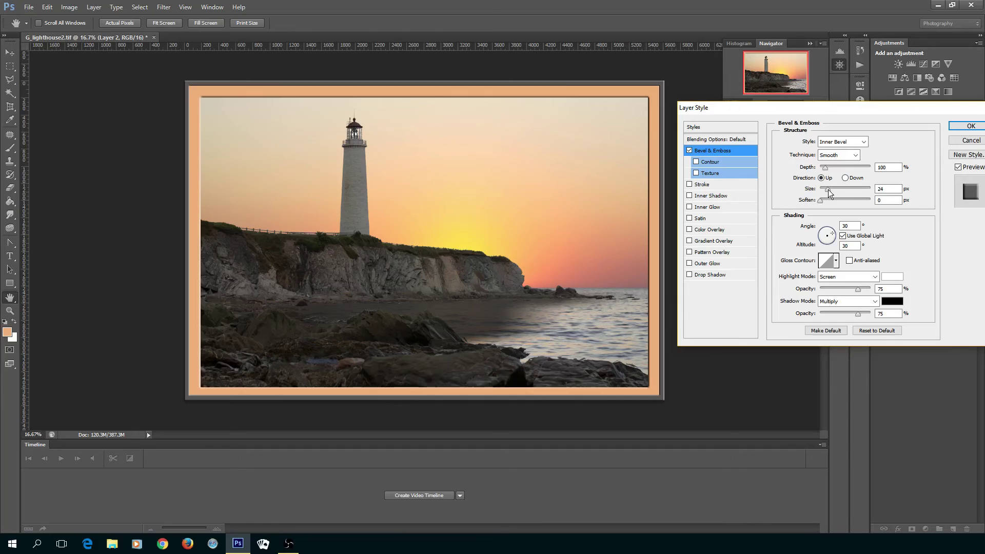
{"action": "left_click_drag", "start_coordinate": [829, 190], "coordinate": [823, 189]}
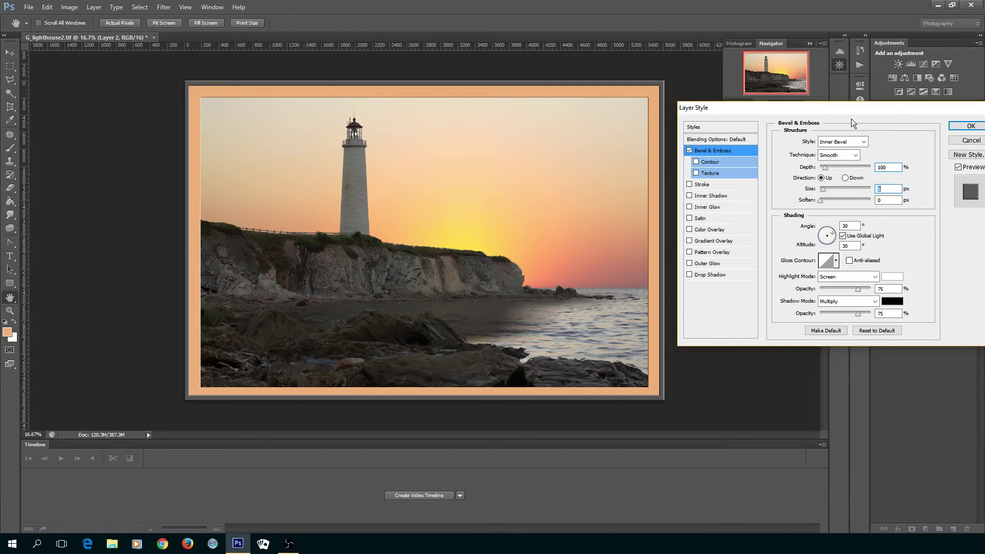
{"action": "left_click_drag", "start_coordinate": [854, 112], "coordinate": [812, 104]}
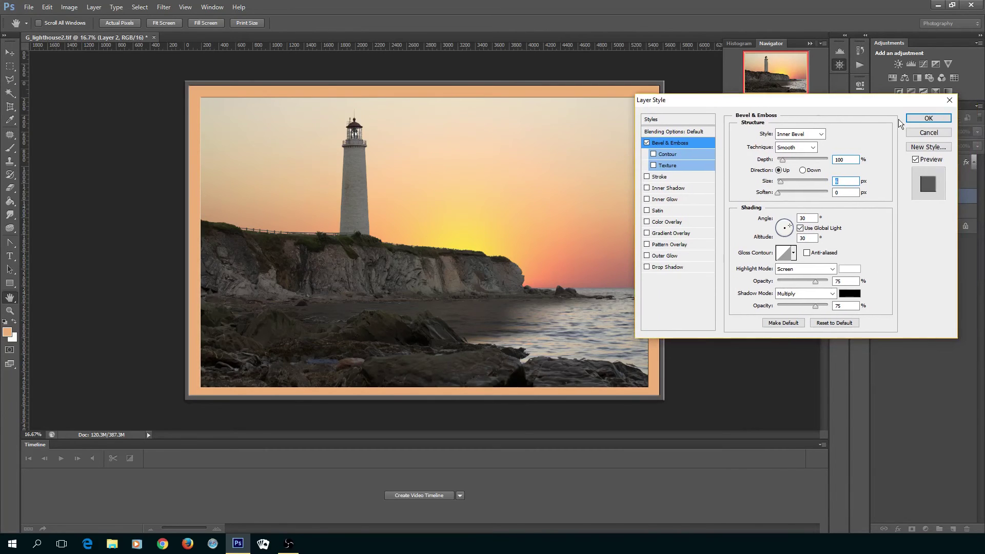
{"action": "left_click", "coordinate": [929, 118]}
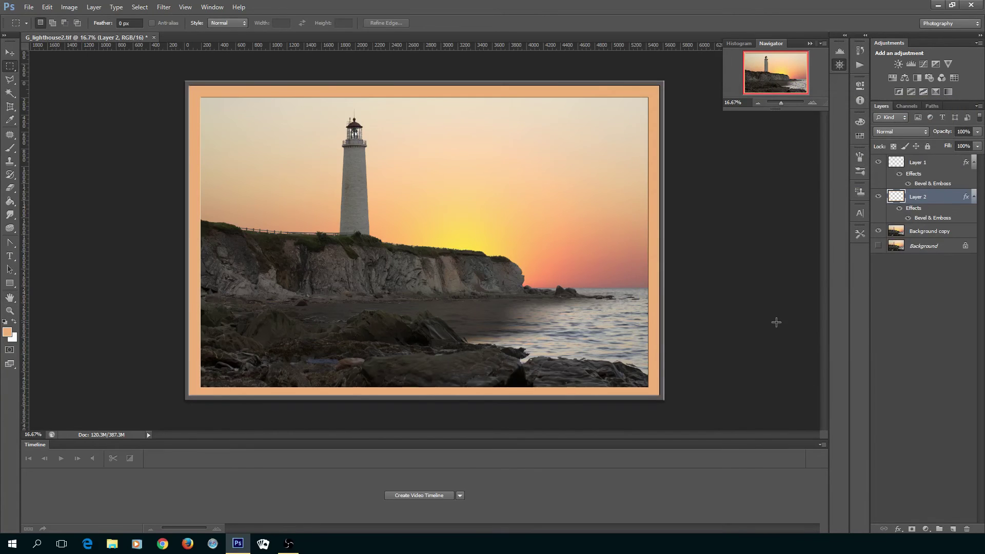
Step: Begin a Save As of the framed image with JPEG chosen as the format
{"action": "left_click", "coordinate": [28, 7]}
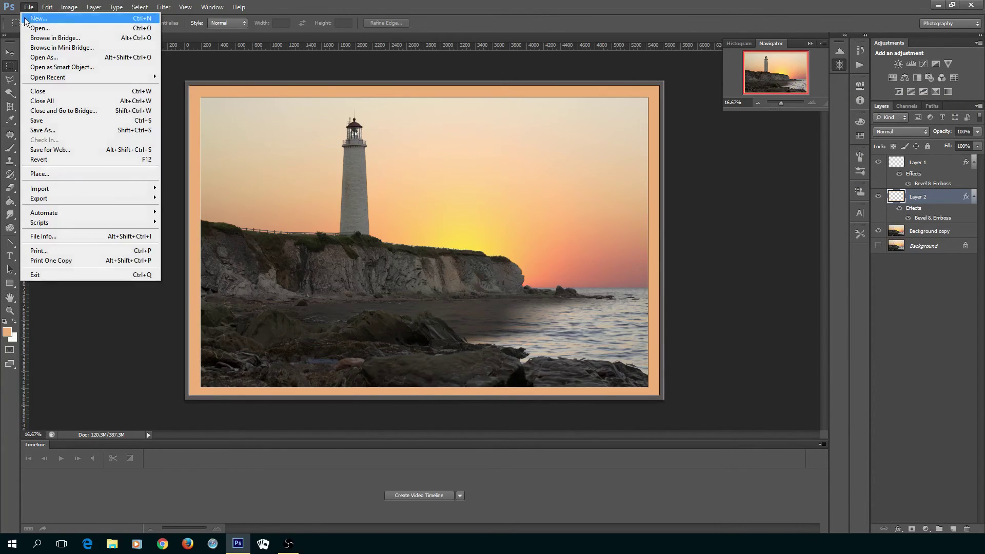
{"action": "left_click", "coordinate": [93, 130]}
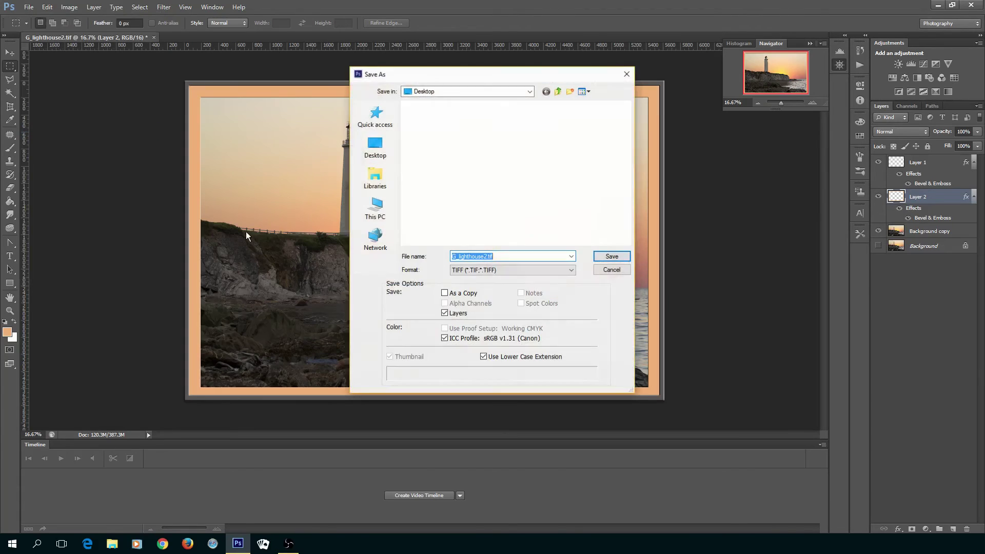
{"action": "left_click", "coordinate": [571, 270]}
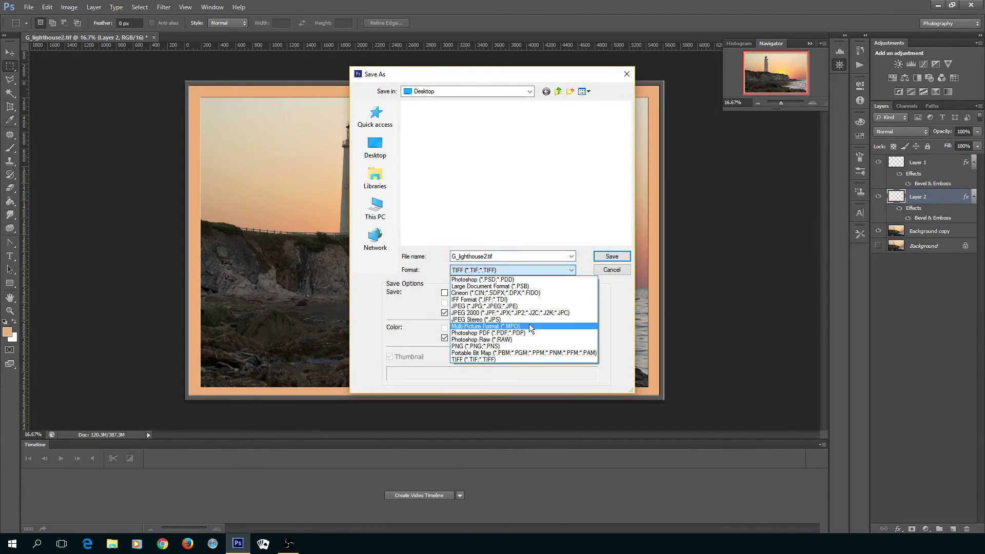
{"action": "left_click", "coordinate": [507, 306]}
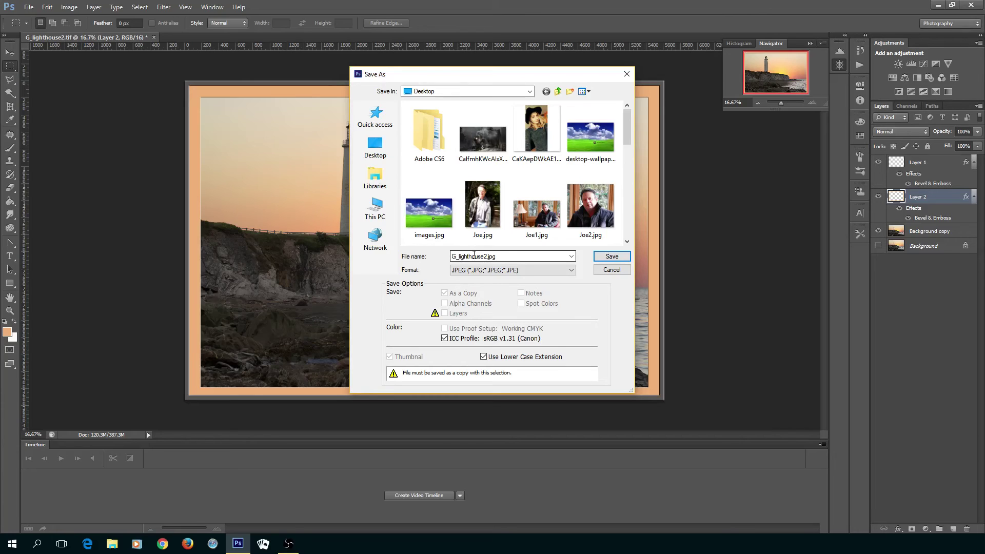
Step: Name the file 'lighthouse', replace the existing lighthouse.jpg, and accept the JPEG options
{"action": "double_click", "coordinate": [496, 256]}
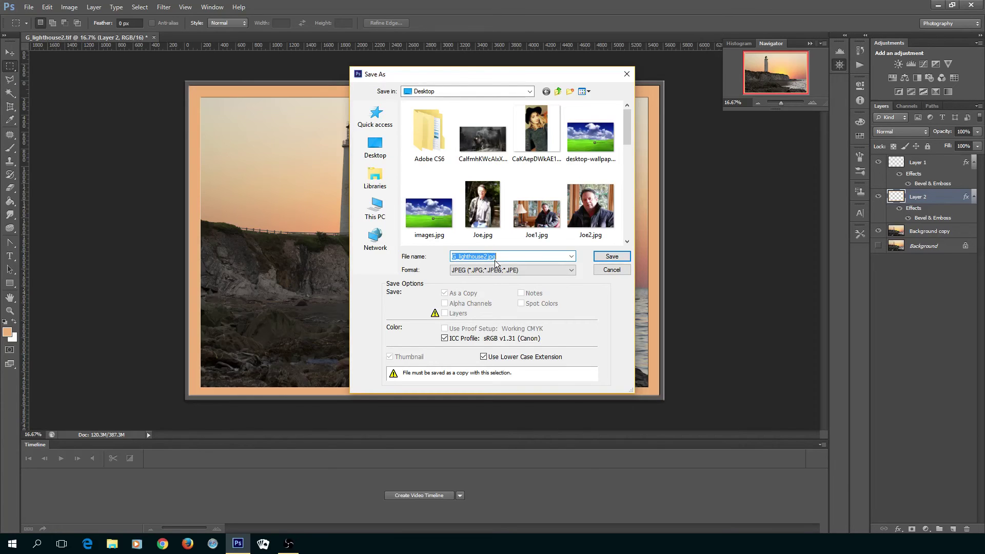
{"action": "type", "text": "light"}
{"action": "key", "text": "BackSpace"}
{"action": "key", "text": "BackSpace"}
{"action": "key", "text": "BackSpace"}
{"action": "key", "text": "BackSpace"}
{"action": "key", "text": "BackSpace"}
{"action": "type", "text": "ligh"}
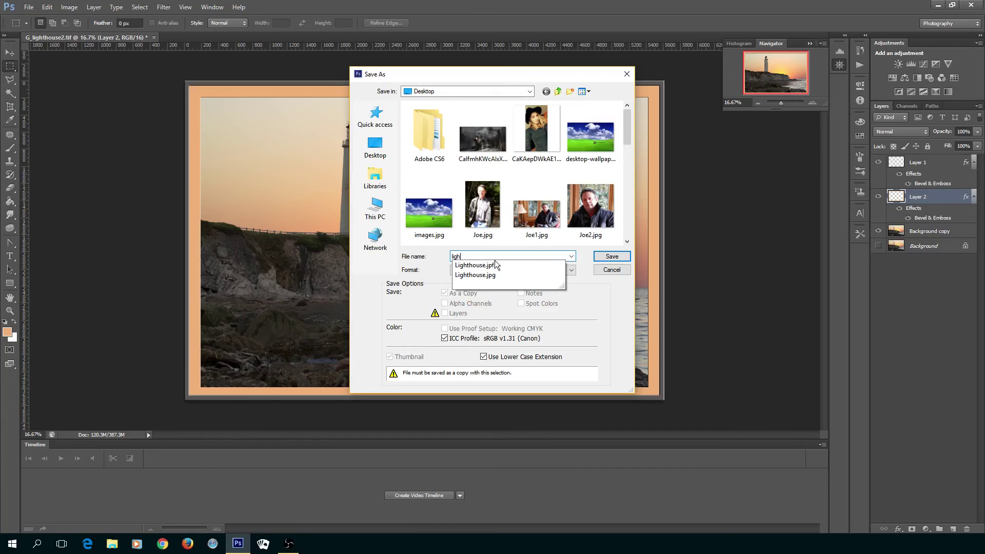
{"action": "type", "text": "thouse"}
{"action": "key", "text": "Return"}
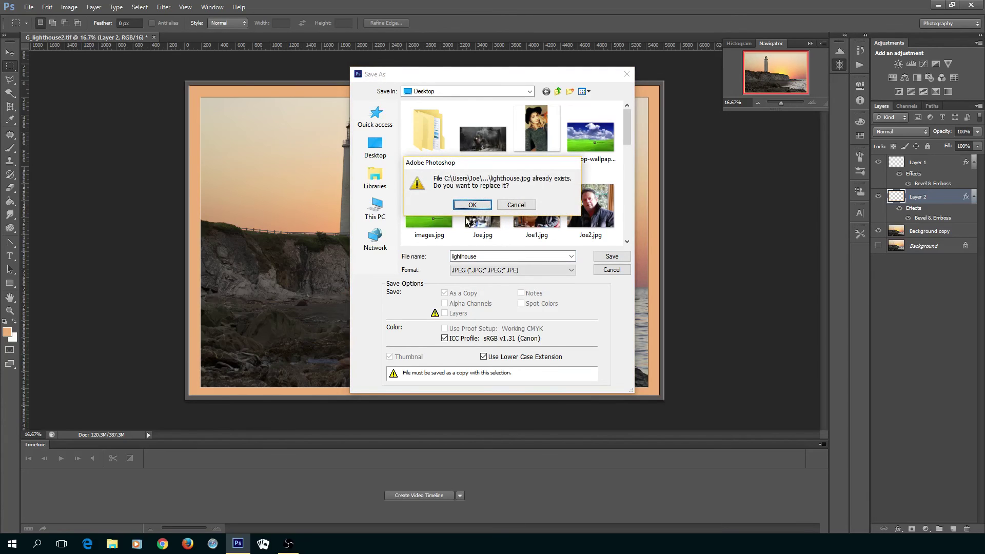
{"action": "left_click", "coordinate": [470, 204]}
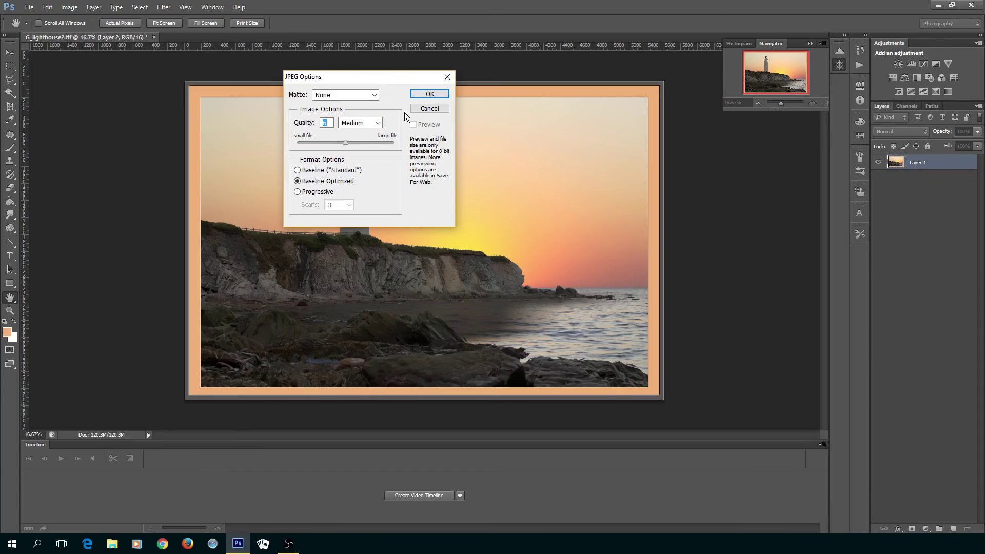
{"action": "left_click", "coordinate": [431, 96]}
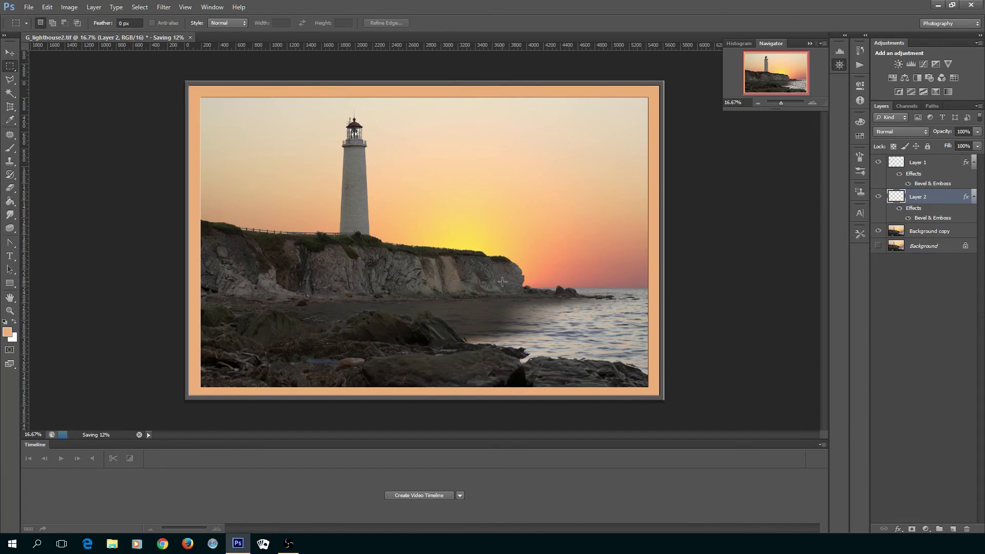